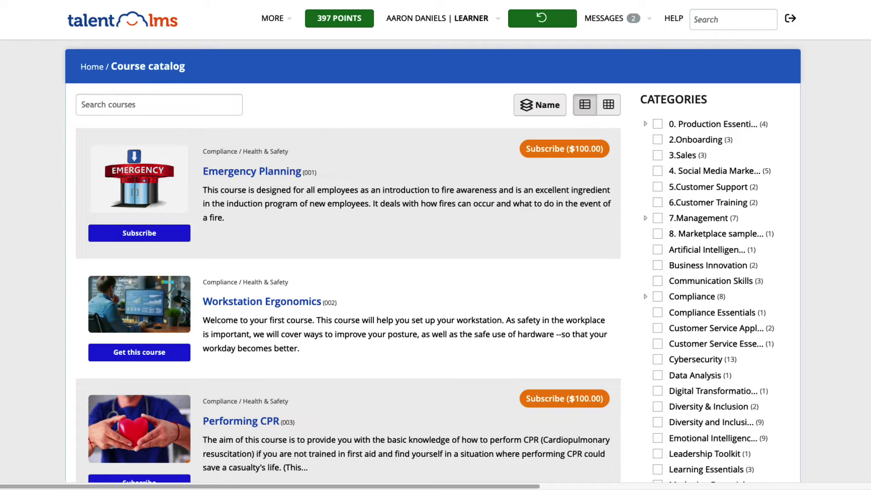
- Scroll the course catalog down to Eating healthy, PPE Awareness and Techniques for a Human-Centric Sales Process
scroll(436, 245, "down", 4)
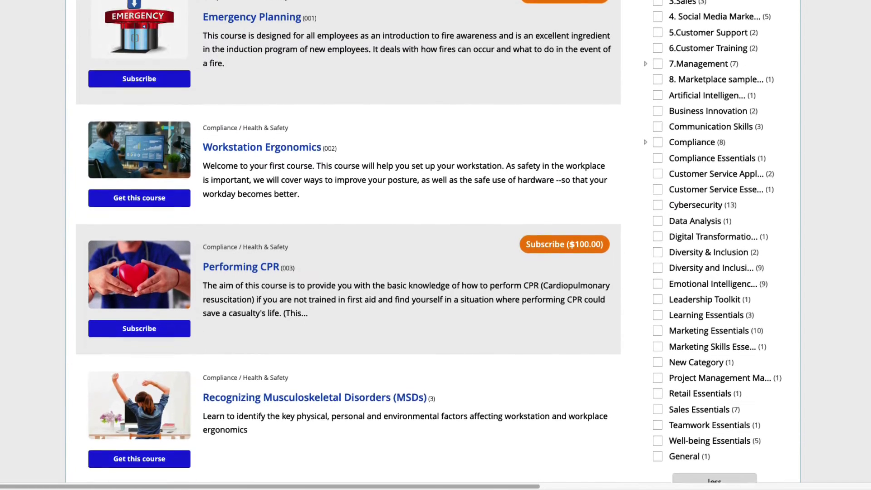
scroll(436, 245, "down", 6)
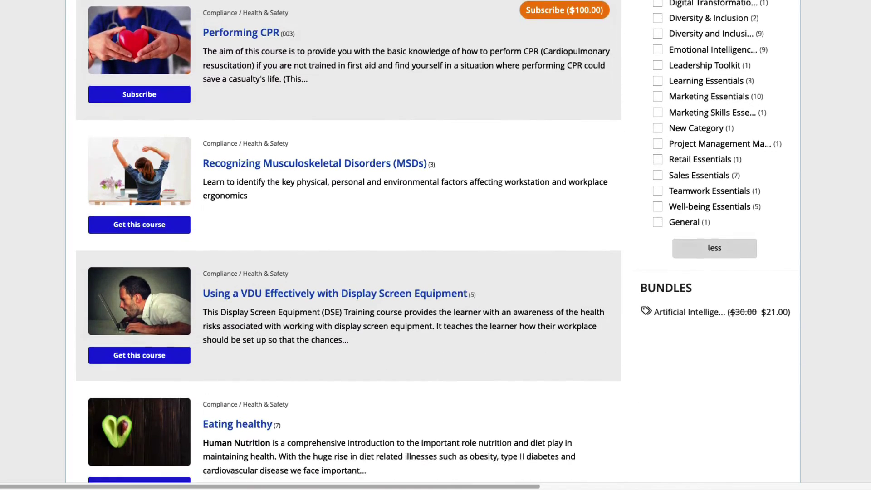
scroll(436, 245, "down", 8)
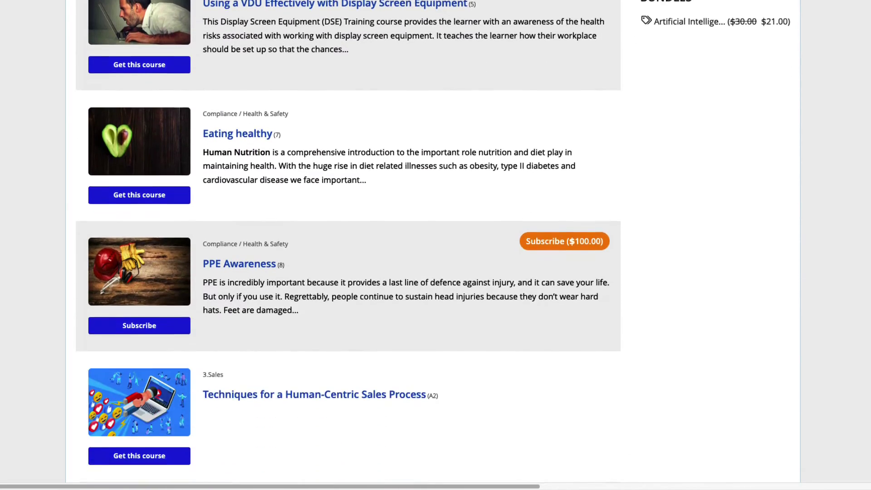
scroll(435, 245, "down", 3)
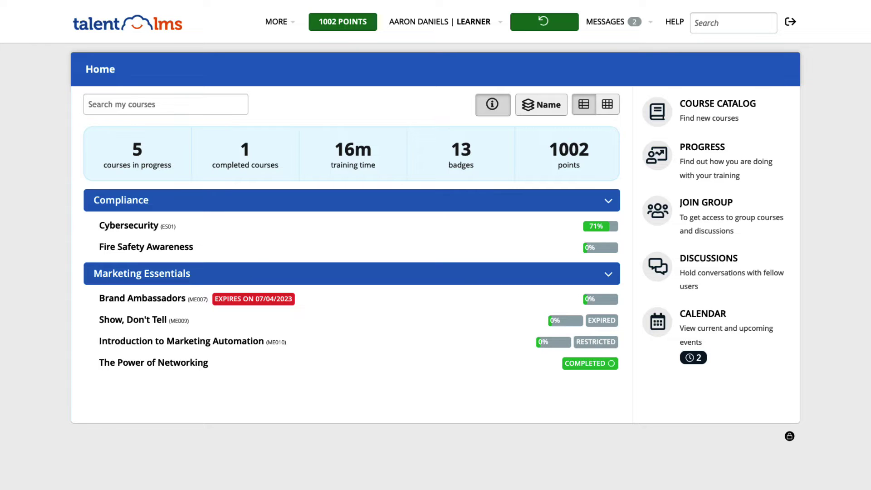
- Join the Sales Training group by entering its group key
left_click(727, 213)
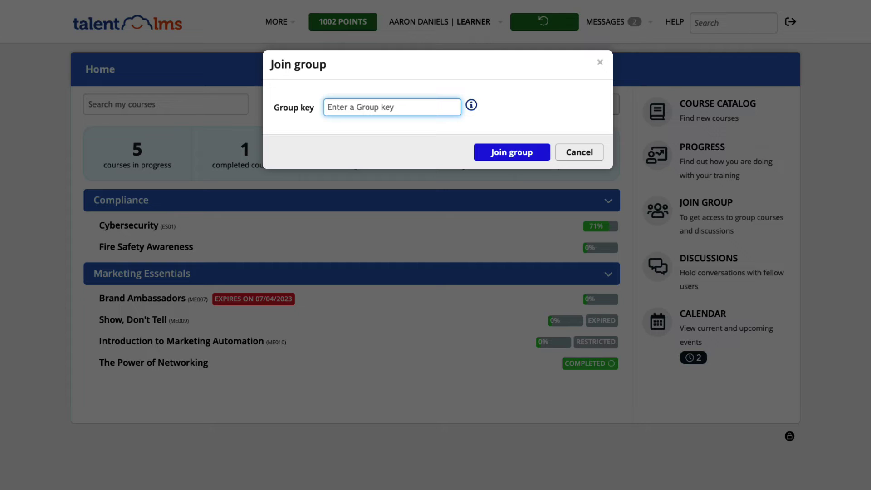
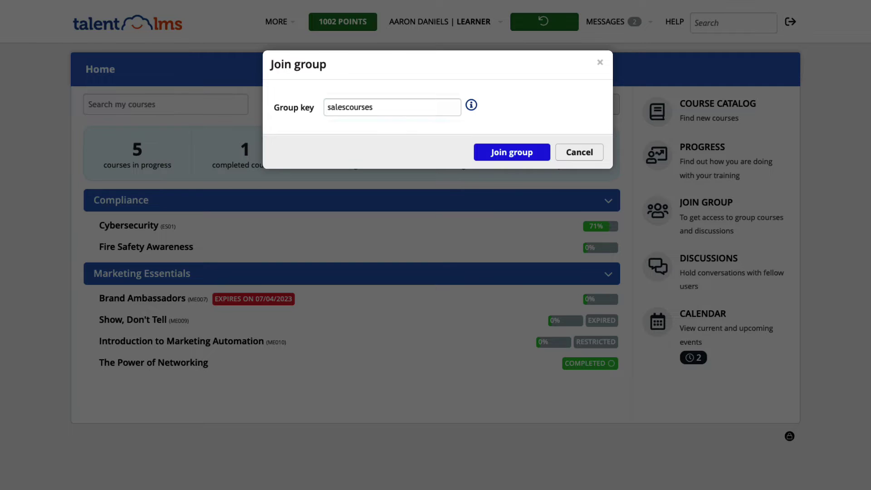
key("Return")
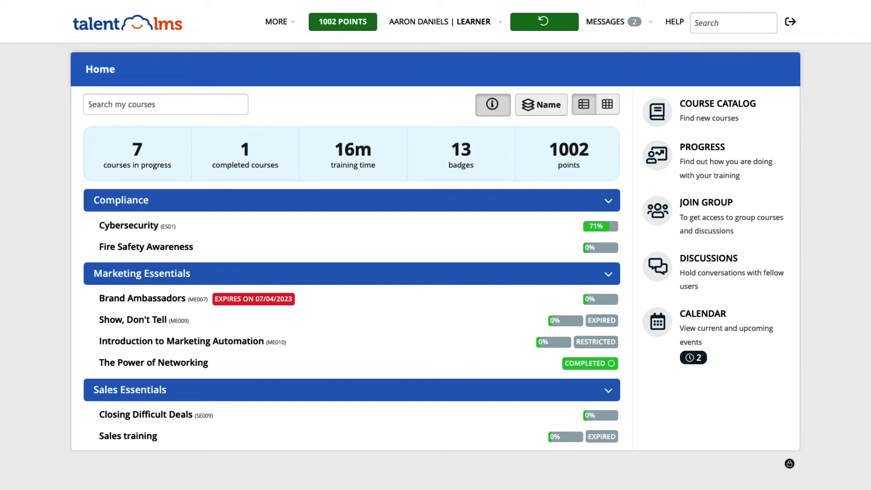
- Open the Fire Safety Awareness course and scroll through its units
left_click(184, 249)
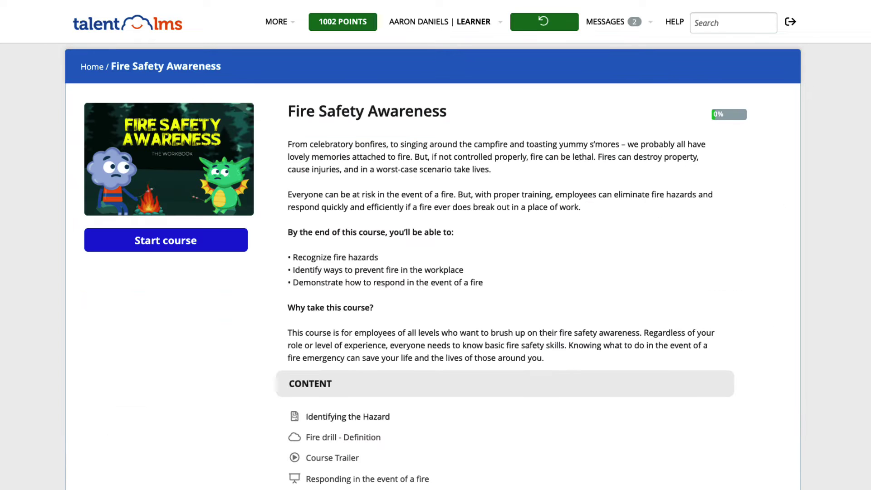
scroll(432, 266, "down", 2)
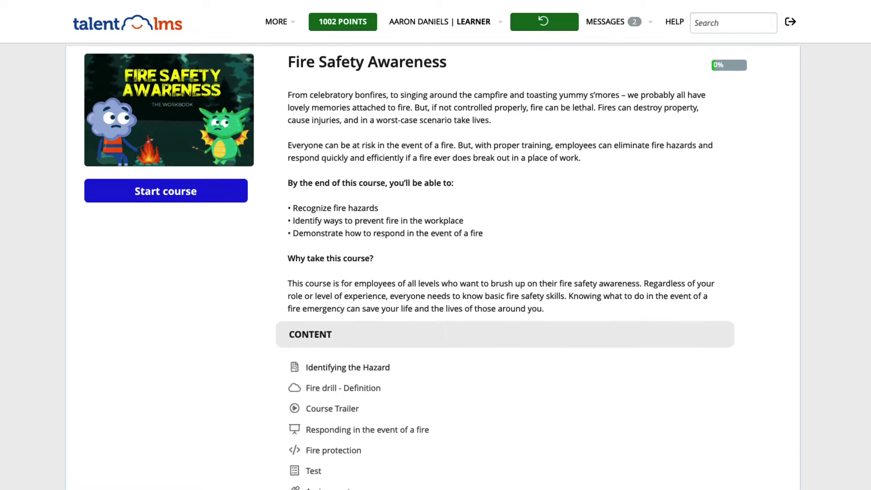
scroll(432, 265, "down", 4)
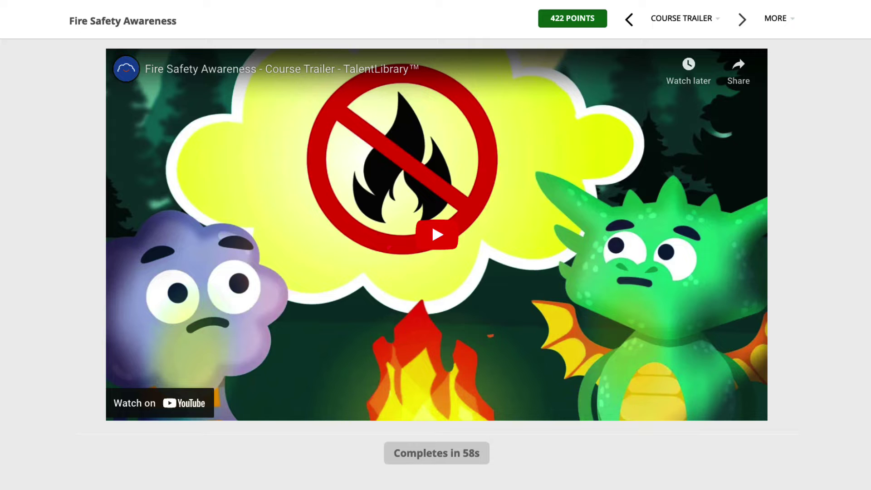
- Play the course trailer, then answer 'A trained fire marshal' to the fire-response question
left_click(445, 242)
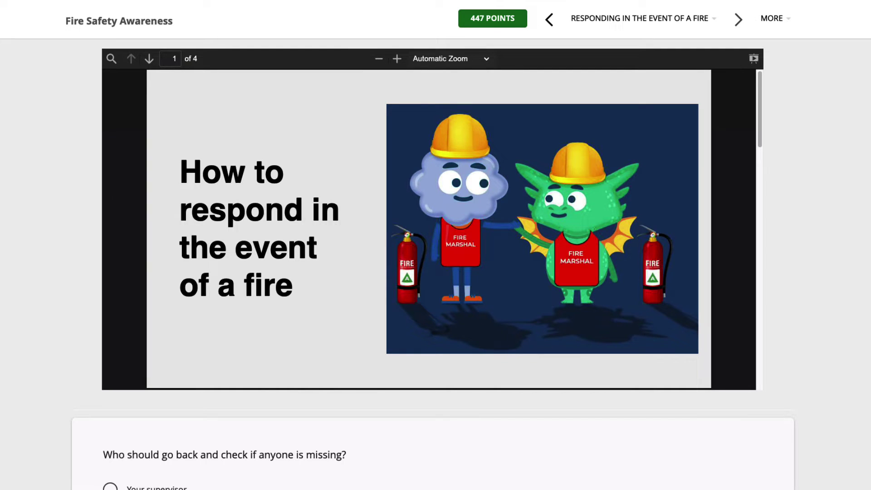
scroll(436, 245, "down", 3)
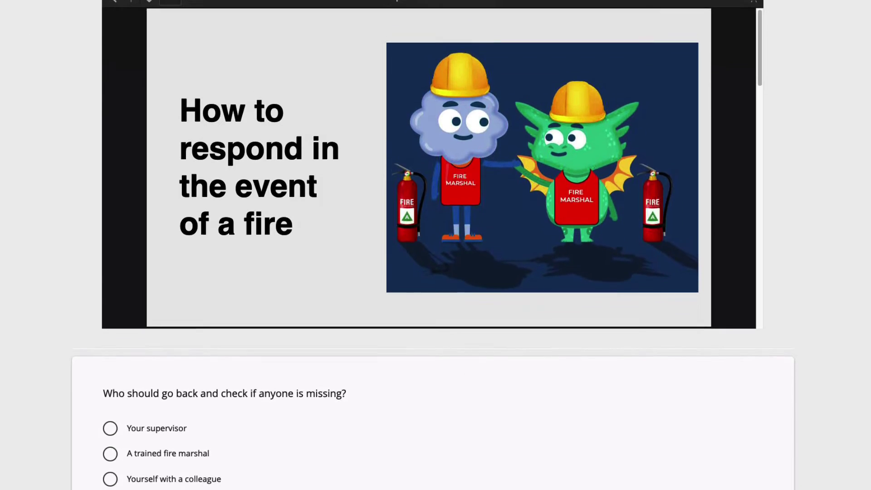
scroll(436, 245, "down", 2)
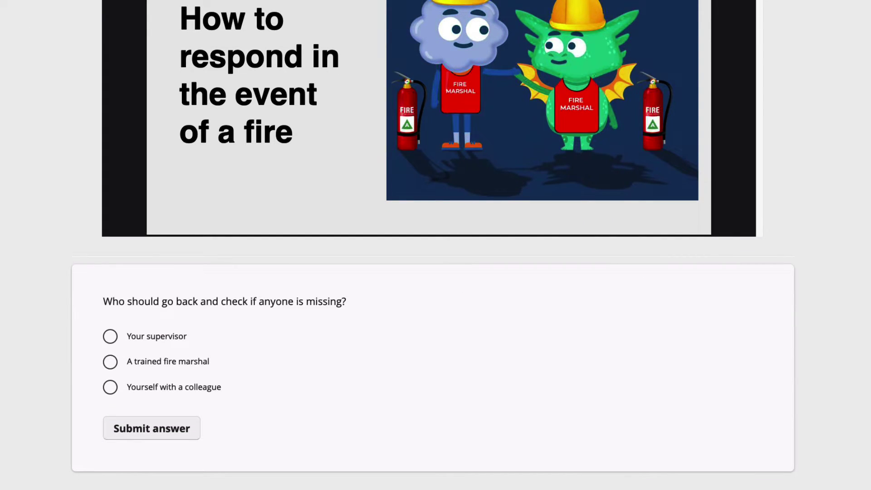
left_click(111, 363)
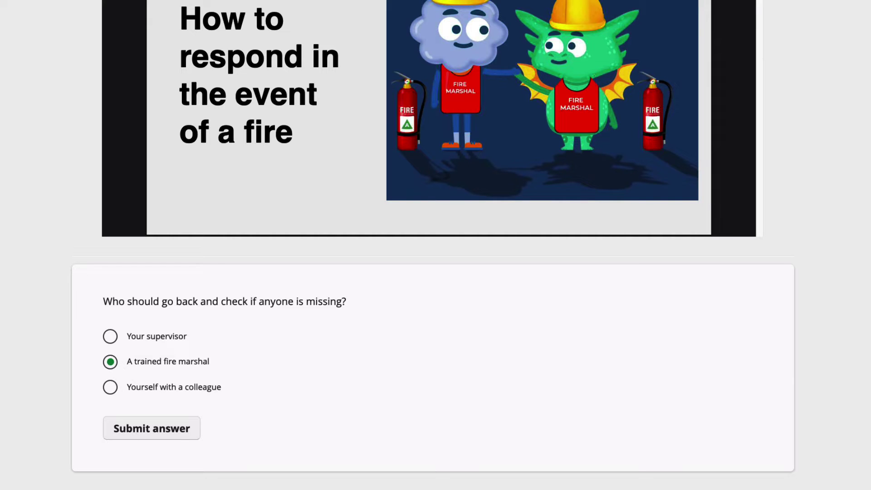
left_click(190, 434)
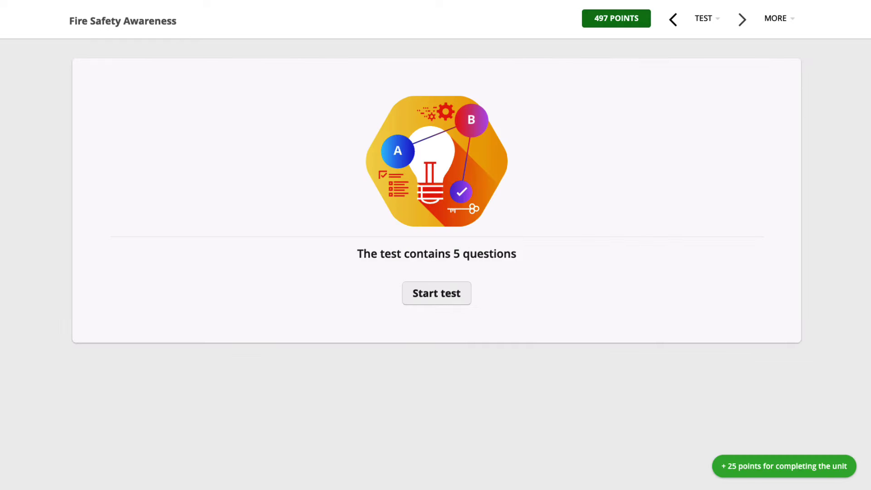
- Start the test and answer question 1 by filling the blank with 'muster'
left_click(454, 300)
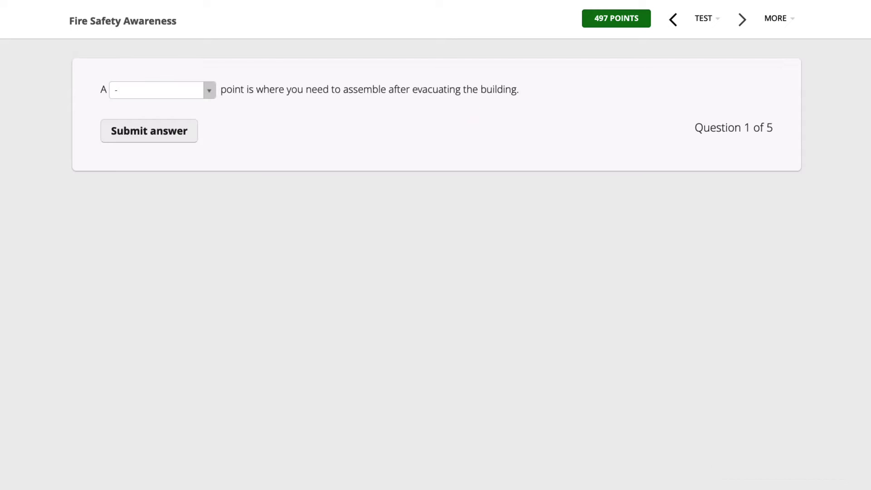
left_click(210, 91)
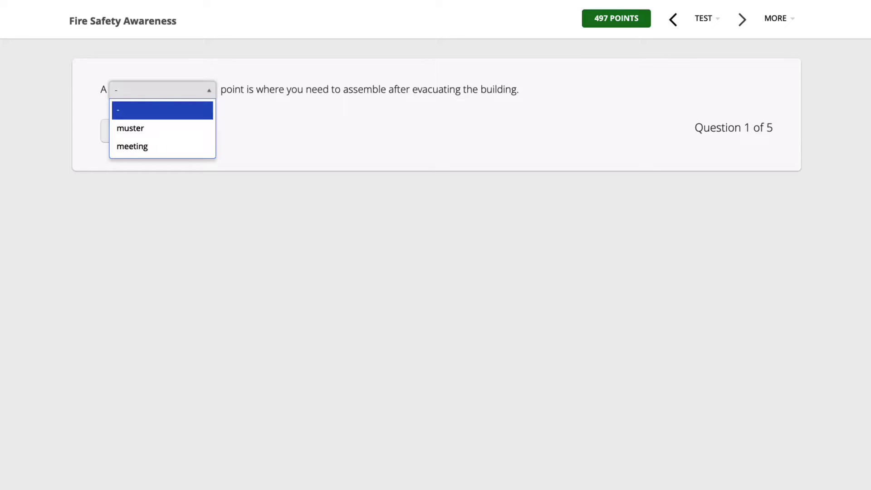
left_click(192, 134)
left_click(191, 136)
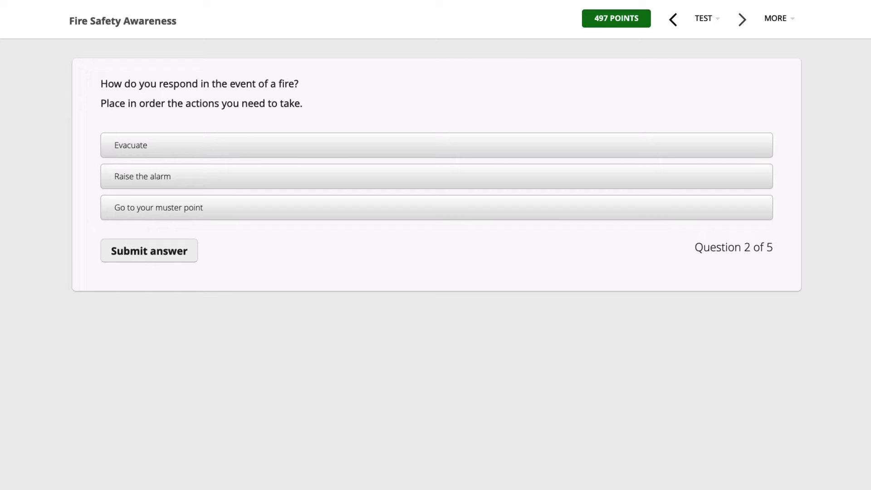
- Order the fire response actions, answer 'Once a year' for drill frequency, and submit the test
left_click_drag(222, 208, 225, 180)
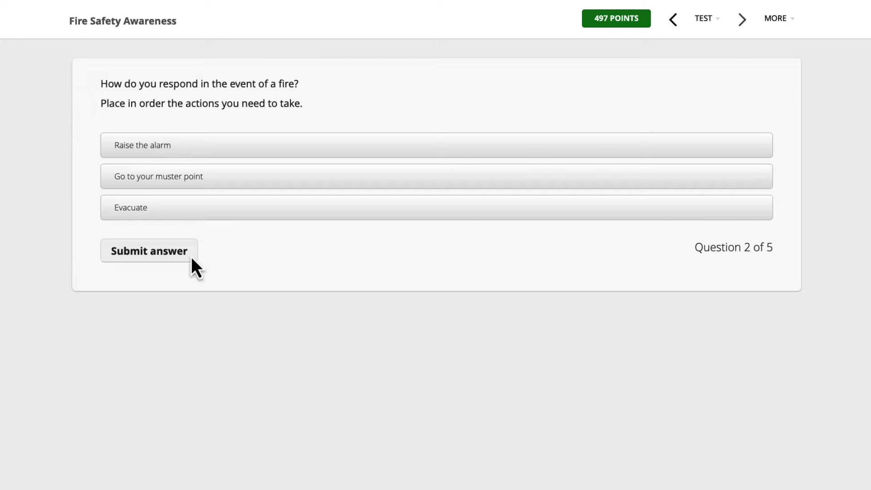
left_click(191, 257)
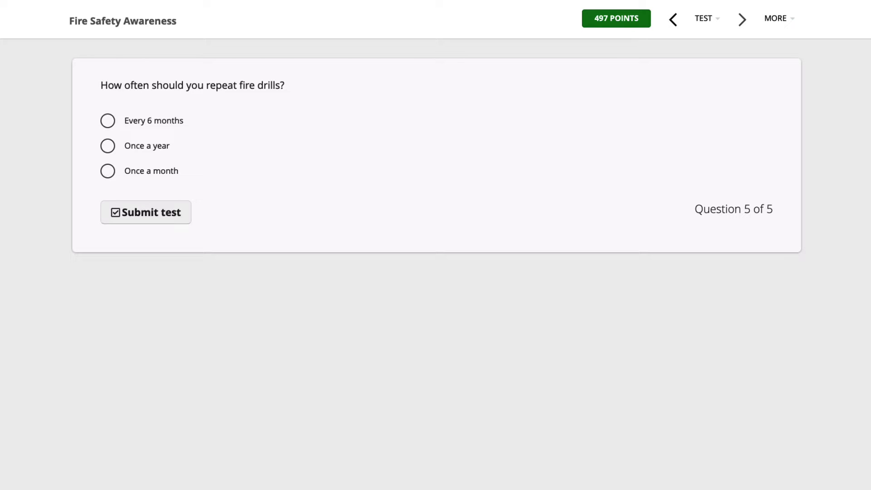
left_click(107, 146)
left_click(186, 217)
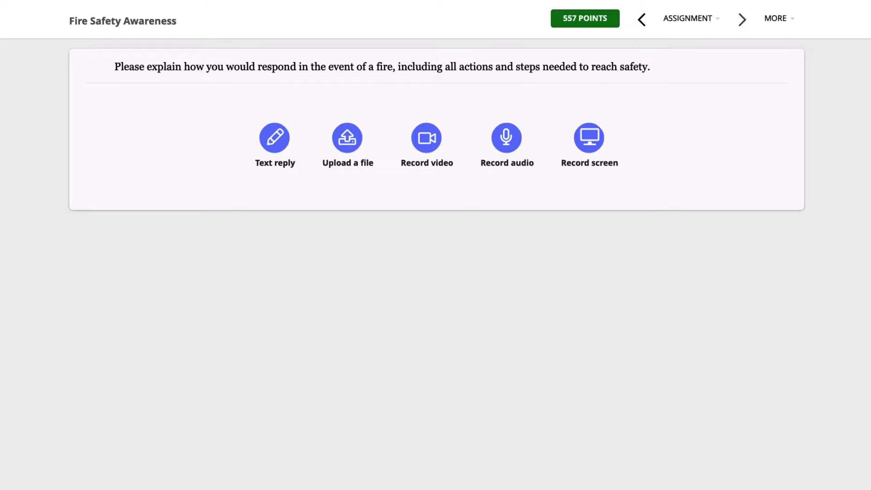
- Paste the prepared answer as a text reply to the assignment, then submit the course survey
left_click(286, 141)
type("Pull the fire alarm and call for help. Alert people in the area to begin evacuation. Assist those with disabilities. If you know how to use a fire extinguisher and have a clear exit path behind you, bring the extinguisher within 6 feet of the fire.")
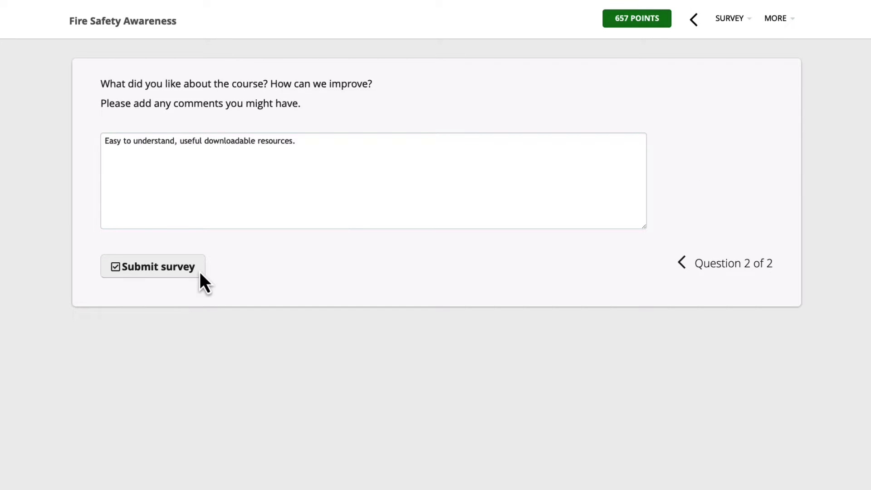
left_click(199, 272)
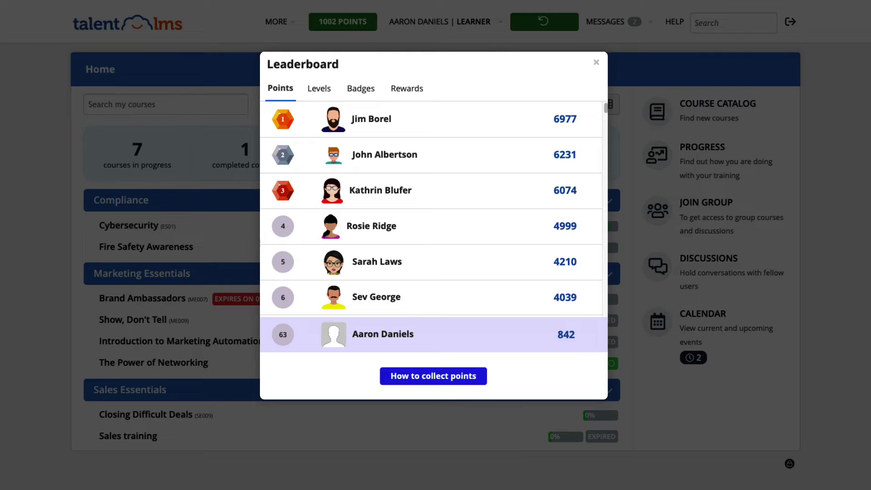
key("Escape")
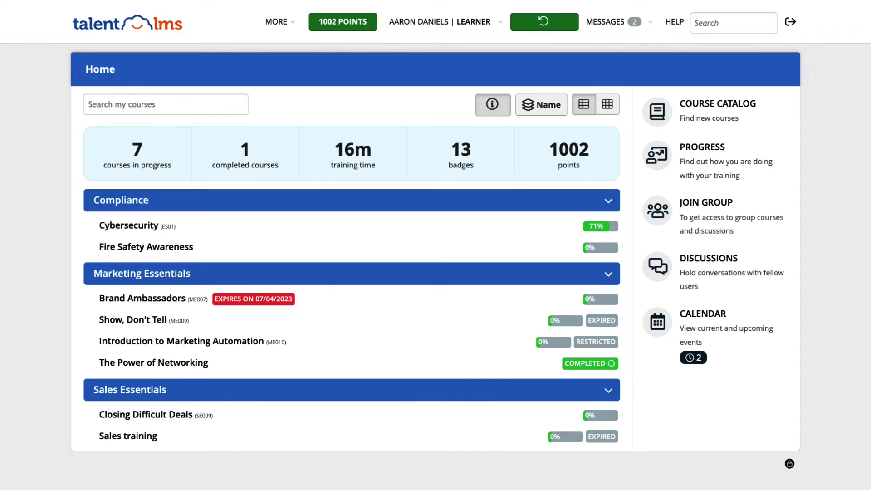
left_click(725, 155)
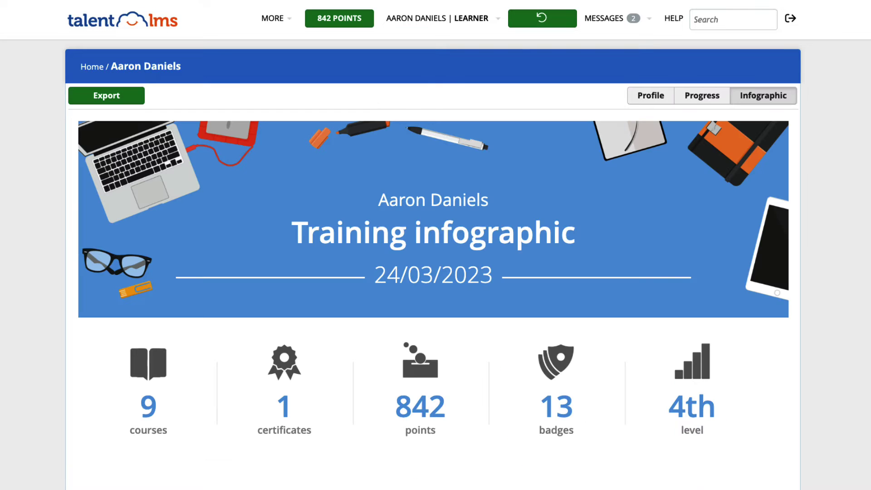
scroll(435, 245, "down", 2)
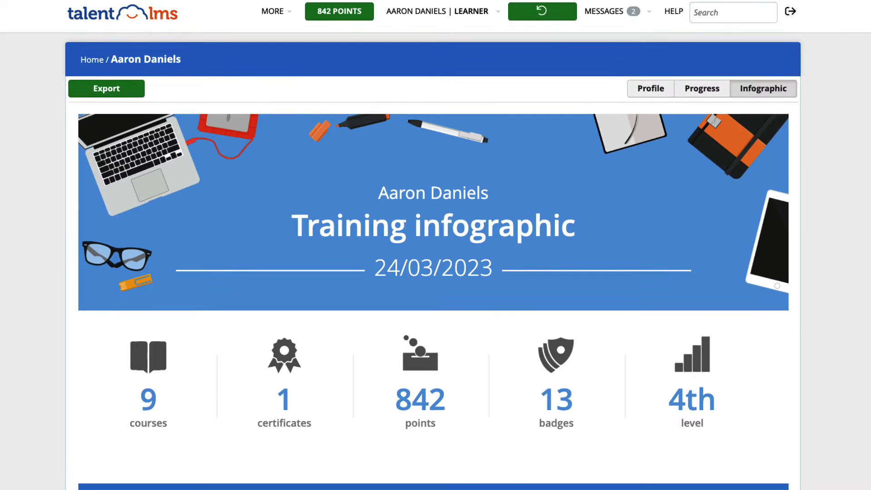
scroll(435, 245, "down", 6)
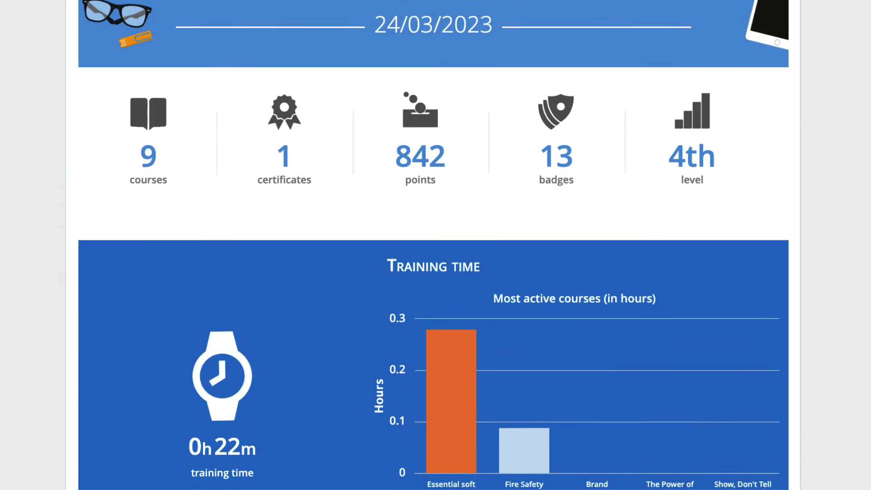
scroll(436, 245, "down", 4)
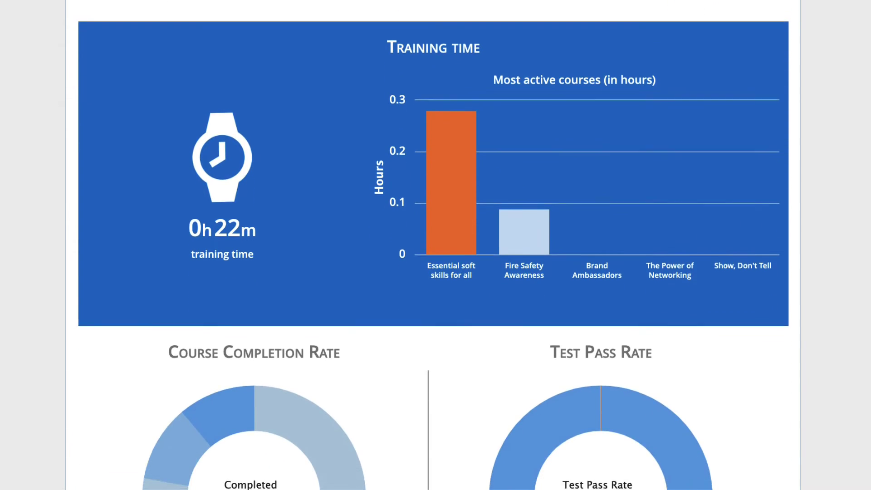
scroll(435, 245, "down", 5)
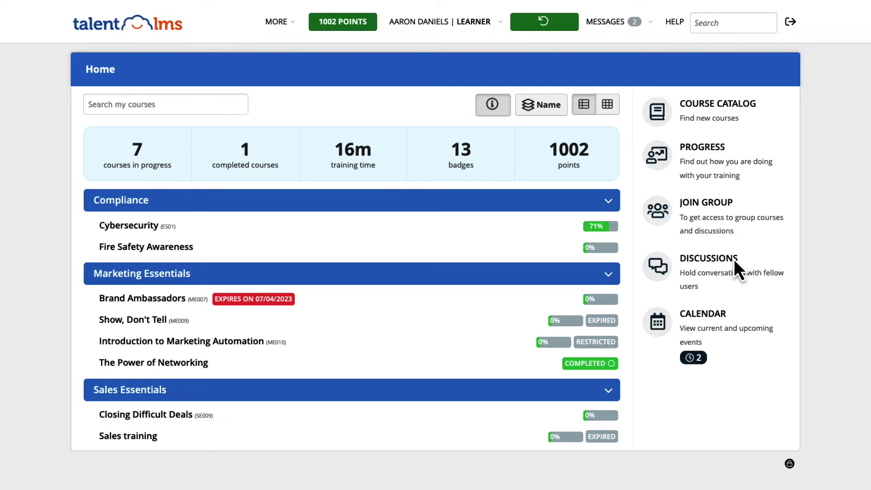
- Open Discussions and scroll through The Learner Lounge thread
left_click(738, 266)
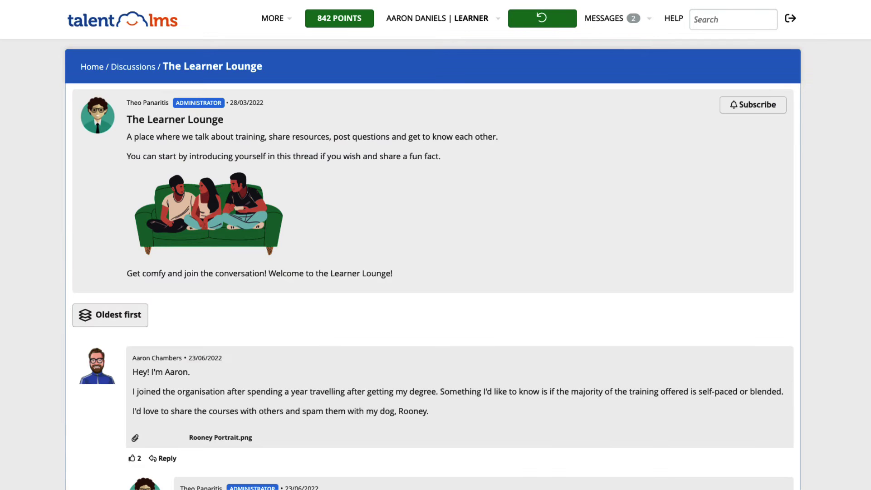
scroll(436, 245, "down", 3)
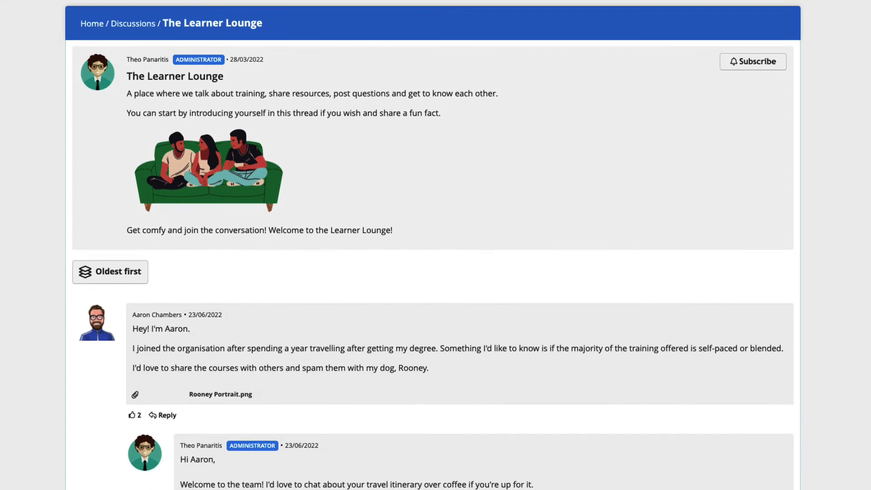
scroll(436, 245, "down", 3)
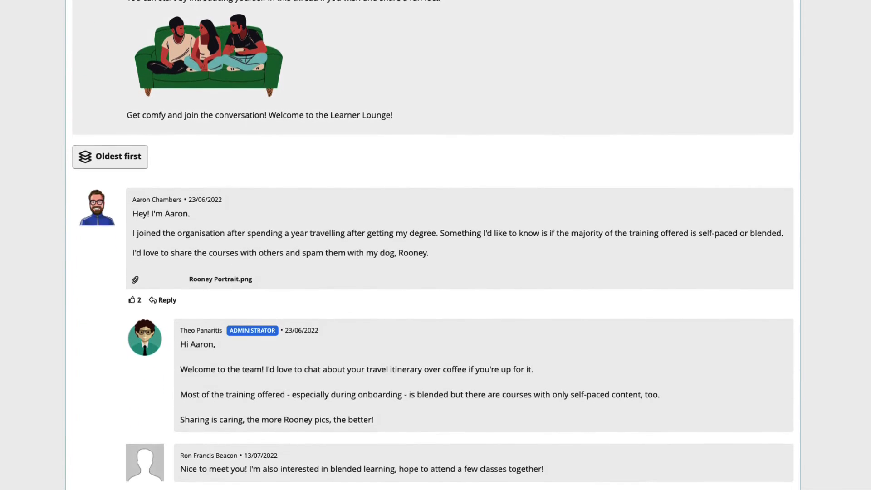
scroll(436, 245, "down", 2)
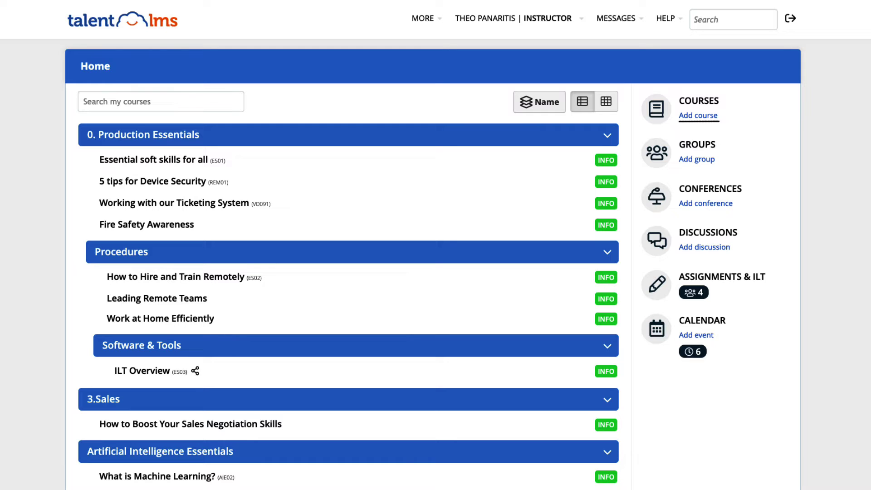
left_click(188, 225)
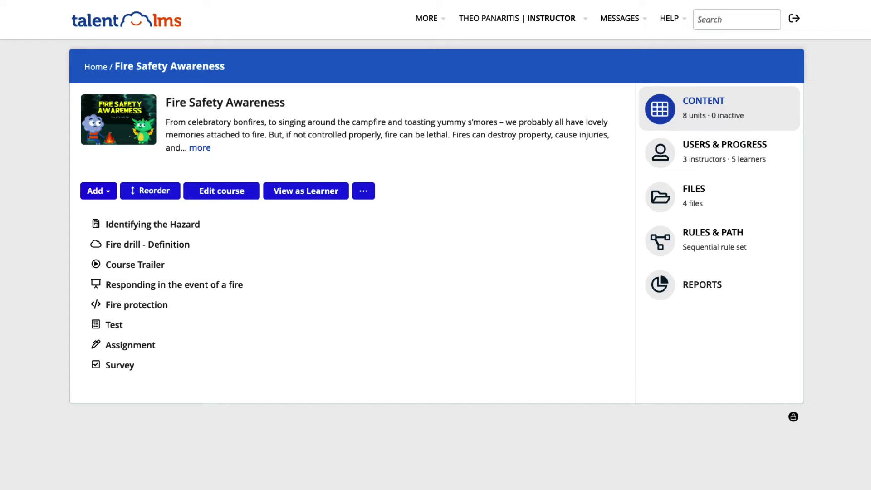
left_click(109, 192)
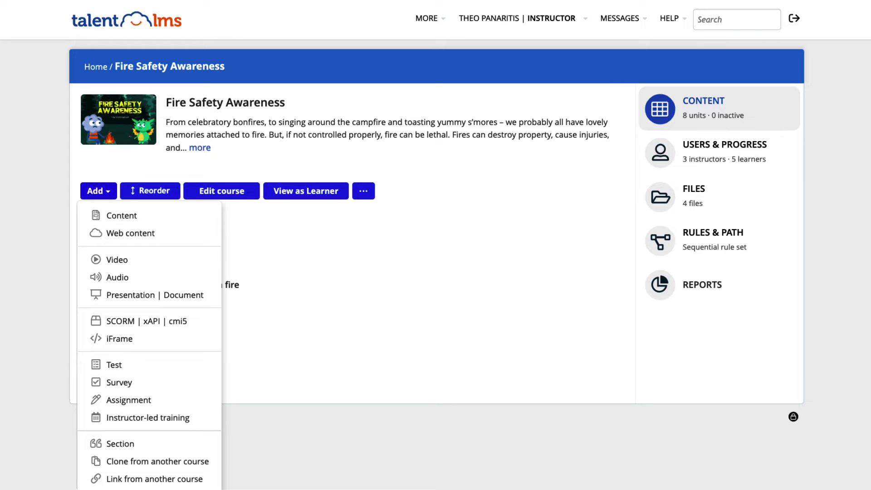
key("Escape")
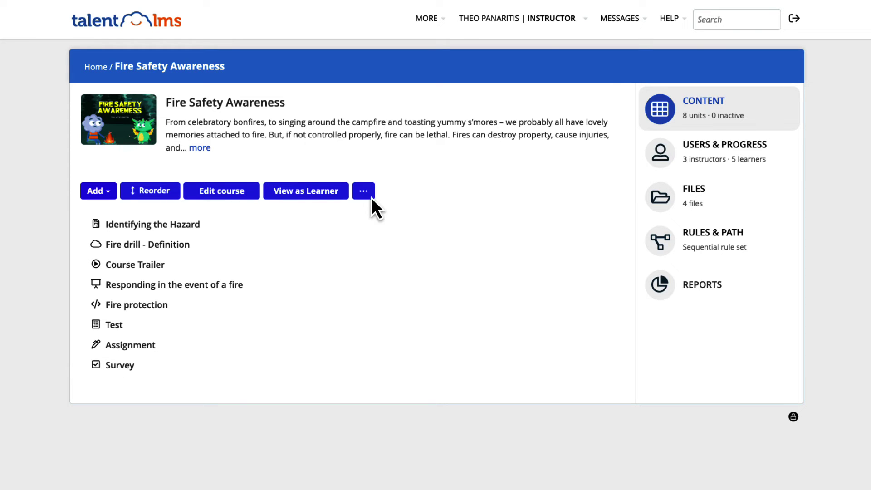
left_click(370, 196)
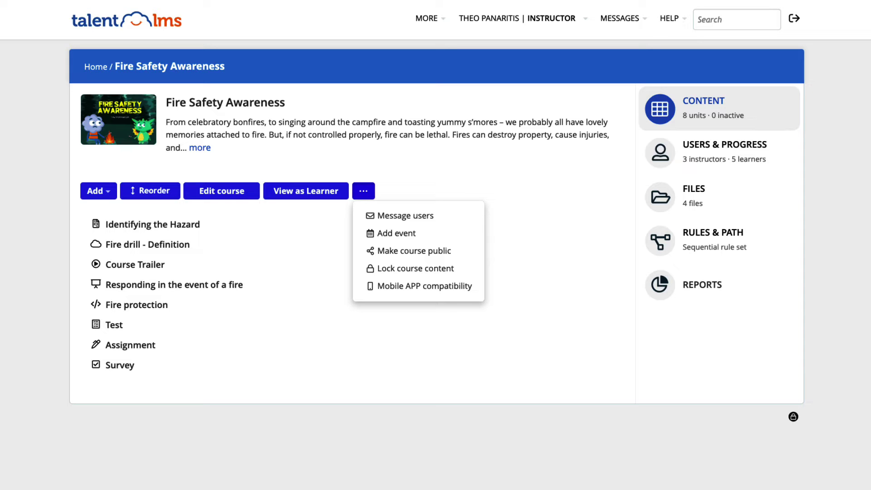
left_click(456, 288)
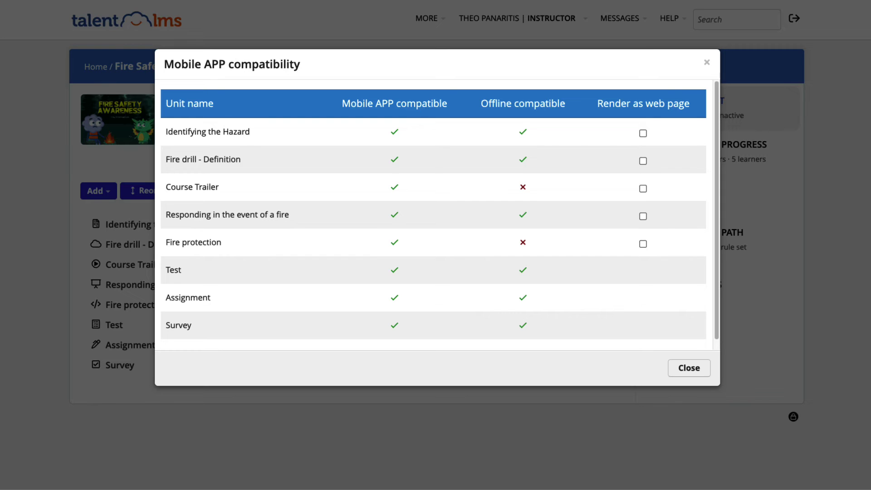
key("Escape")
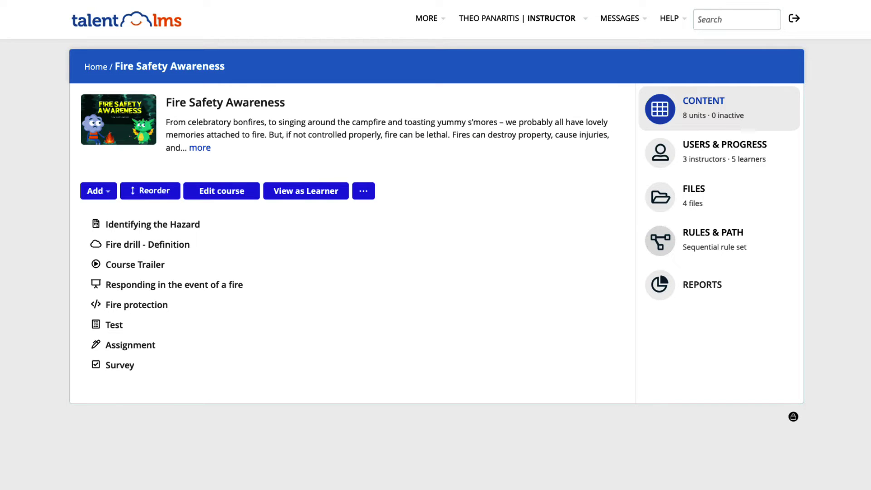
- Open Rules & Path and review the 'Course is completed when' choices without changing them
left_click(744, 240)
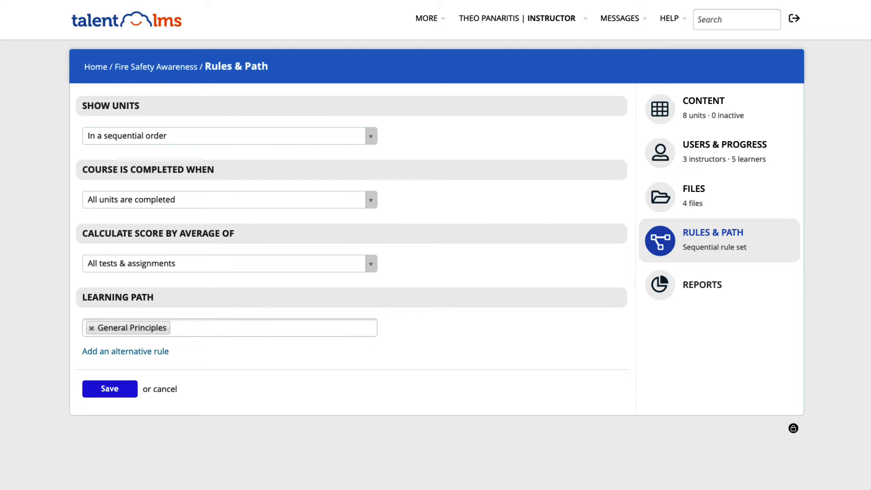
left_click(371, 199)
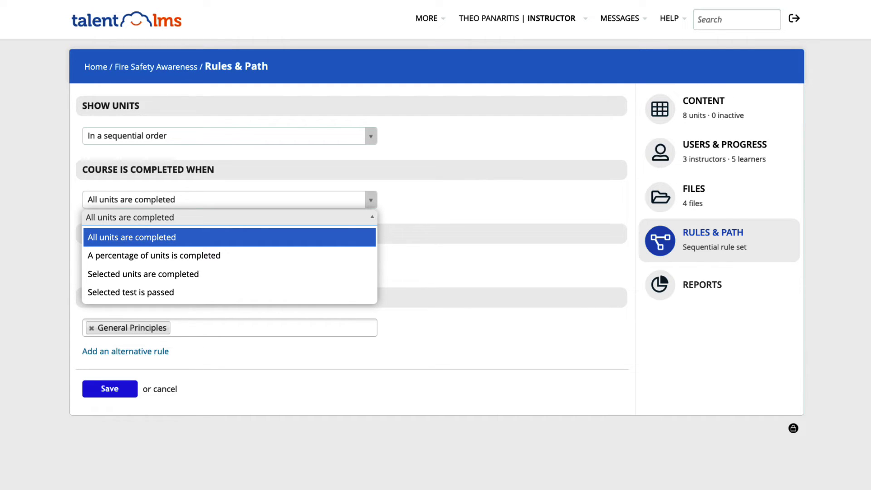
key("Escape")
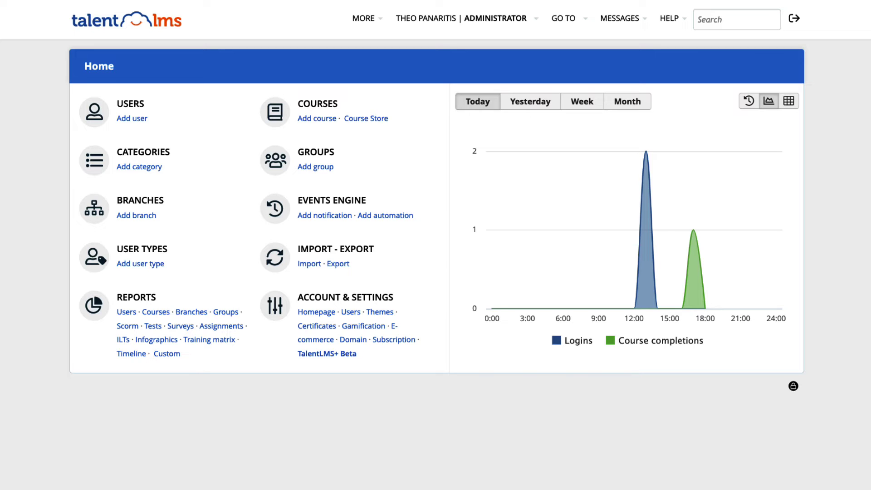
left_click(517, 20)
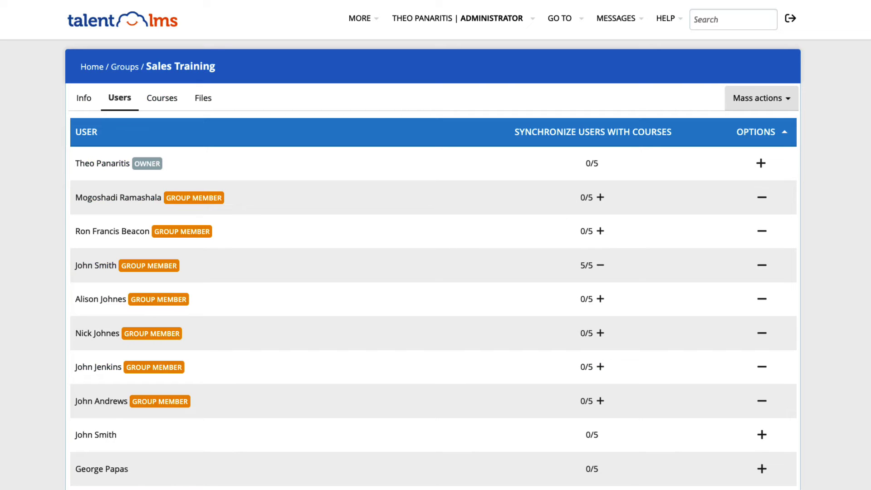
left_click(792, 95)
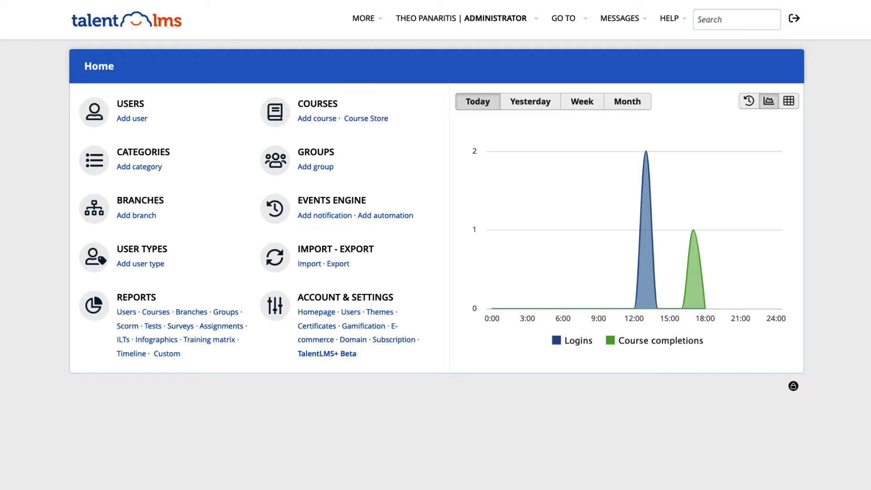
left_click(341, 299)
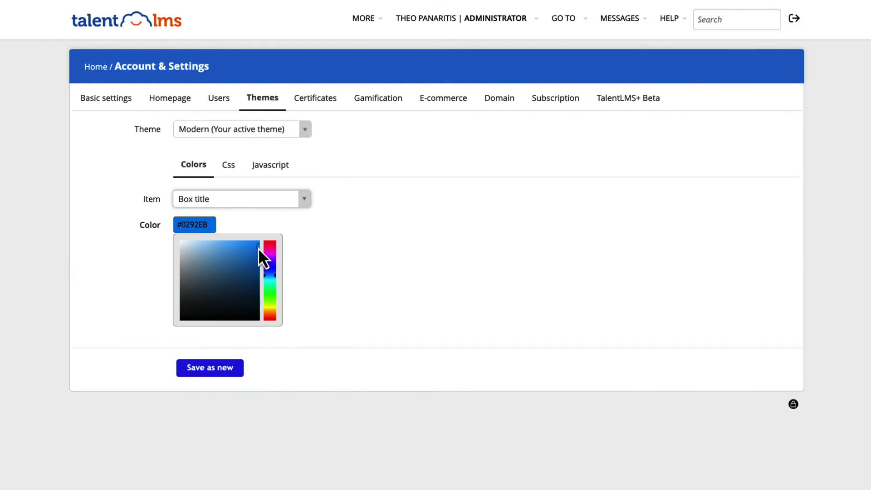
left_click_drag(258, 247, 181, 299)
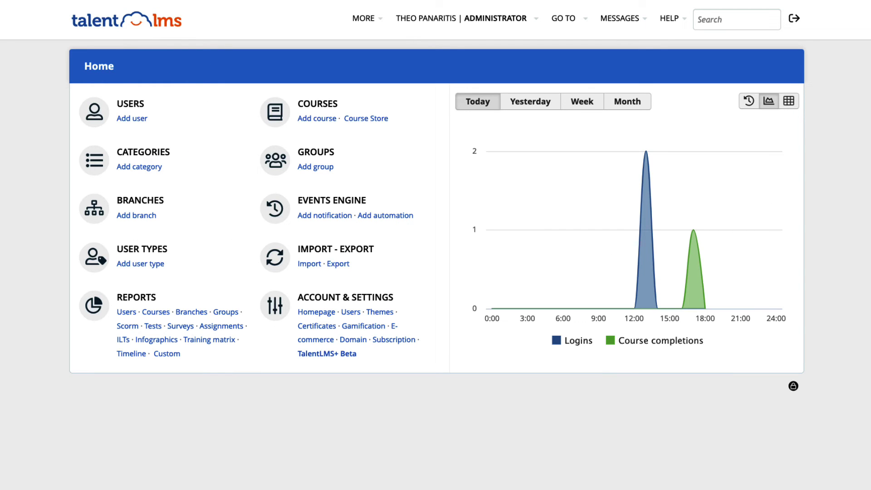
- Browse the Branches list and the Automation dropdown's options
left_click(158, 203)
left_click(389, 216)
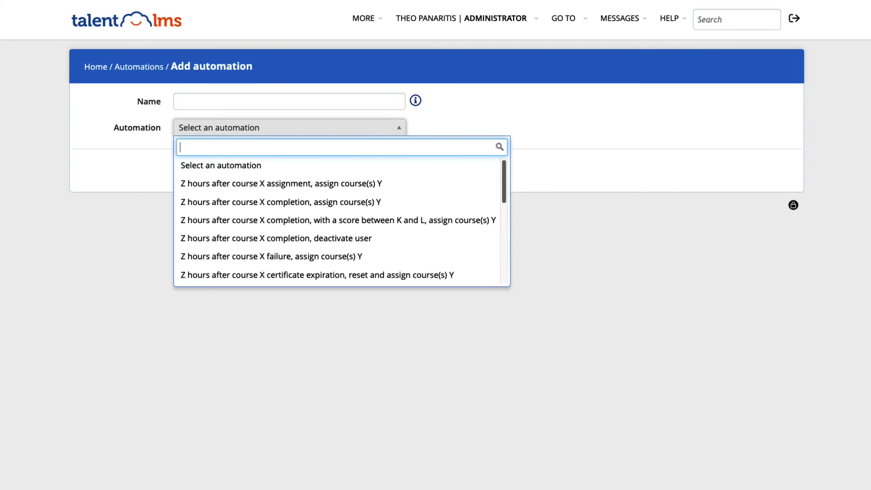
scroll(341, 223, "down", 4)
scroll(341, 223, "down", 6)
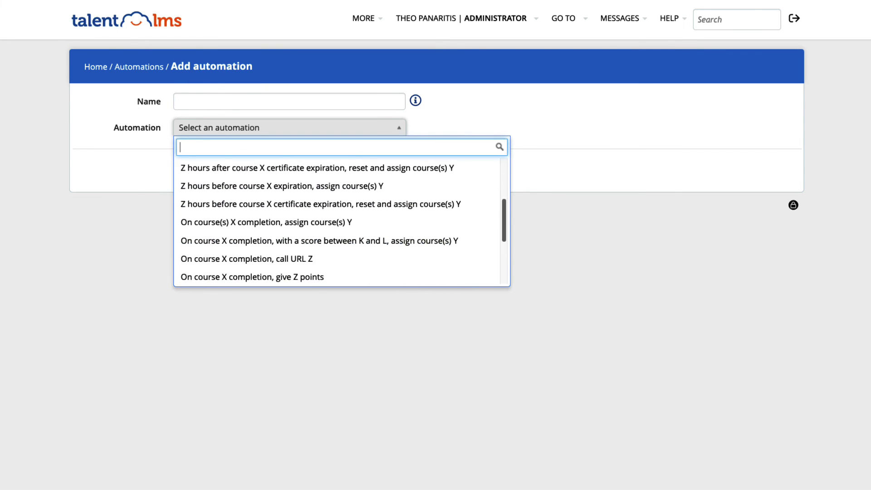
scroll(340, 223, "down", 1)
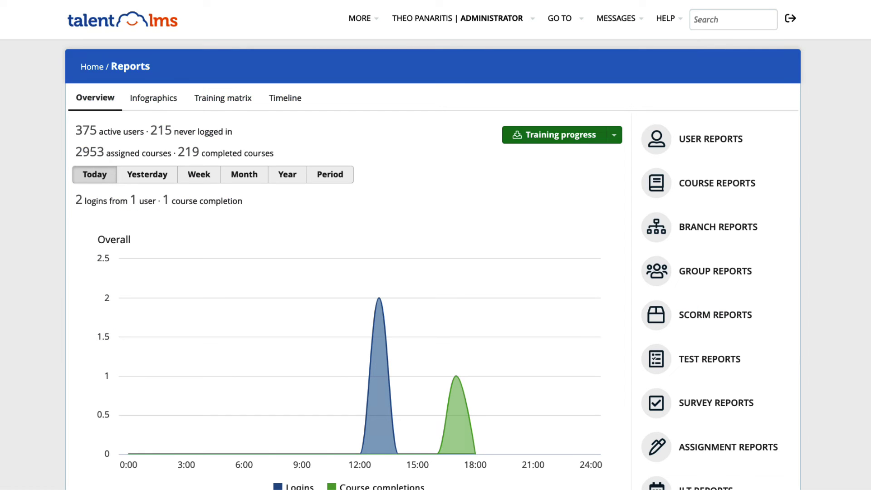
- Scroll to custom reports and open Mass actions on the Trainees learning status report
scroll(436, 245, "down", 1)
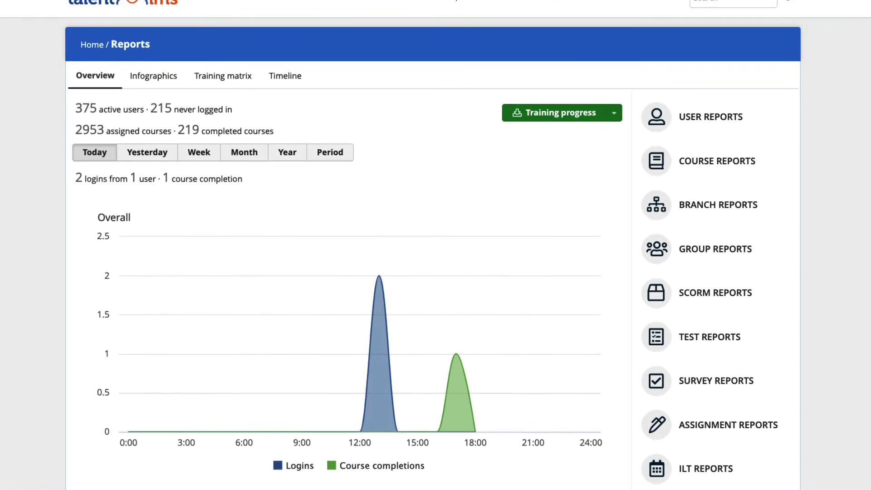
scroll(436, 245, "down", 1)
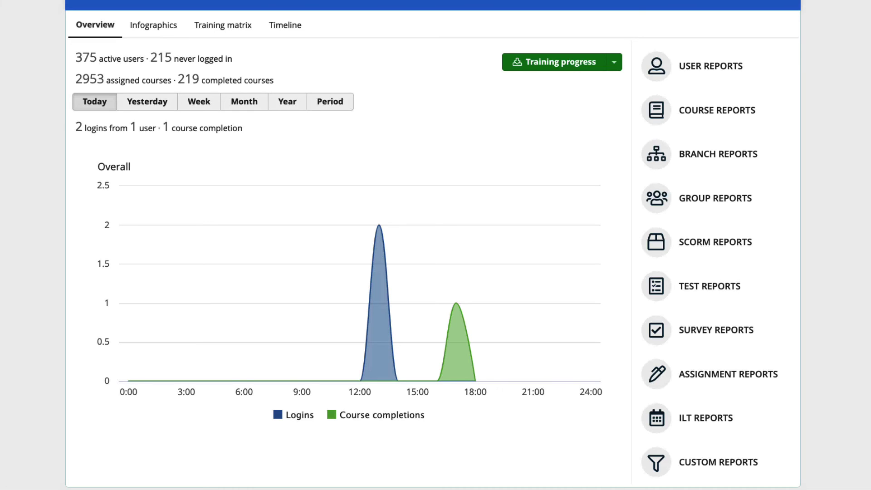
left_click(615, 63)
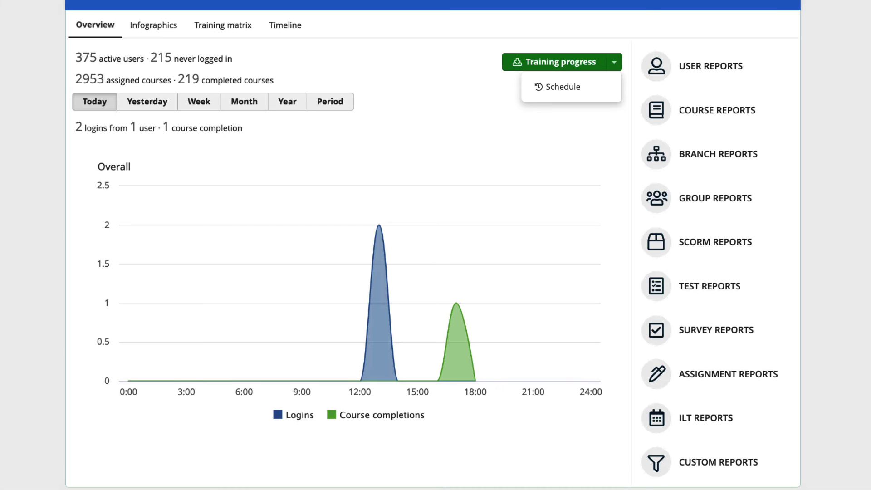
key("Escape")
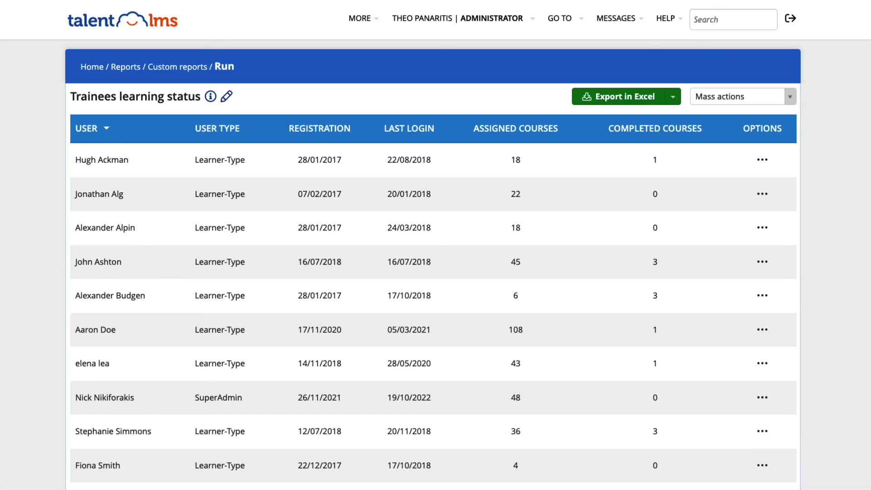
left_click(789, 97)
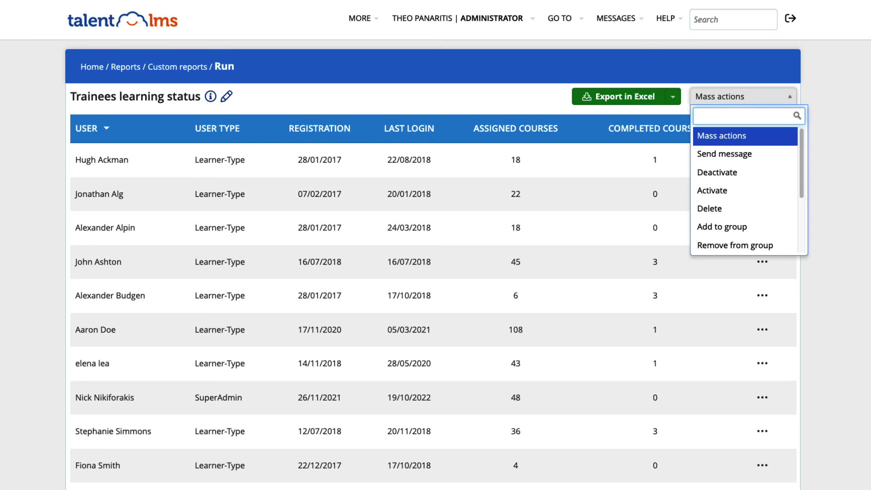